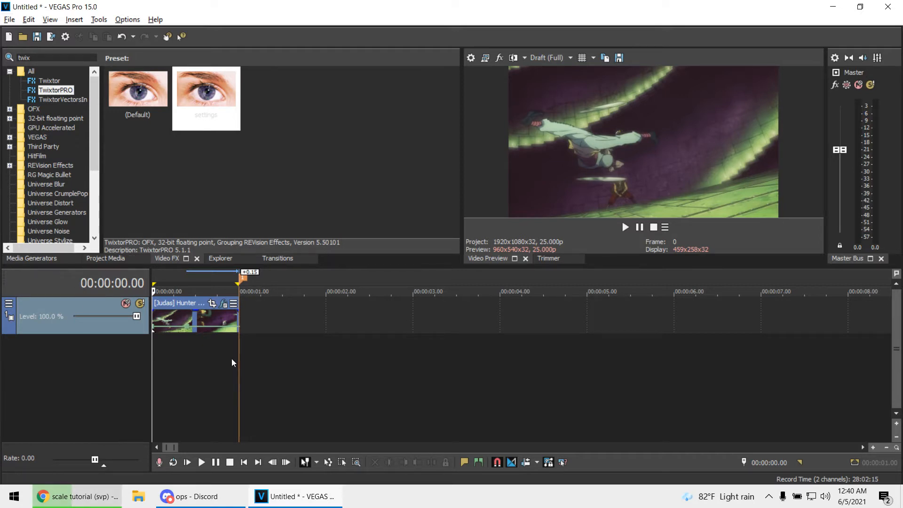
Switch to Chrome, look over the "scale tutorial (svp)" YouTube page and its comments, and return to VEGAS Pro.
left_click(105, 488)
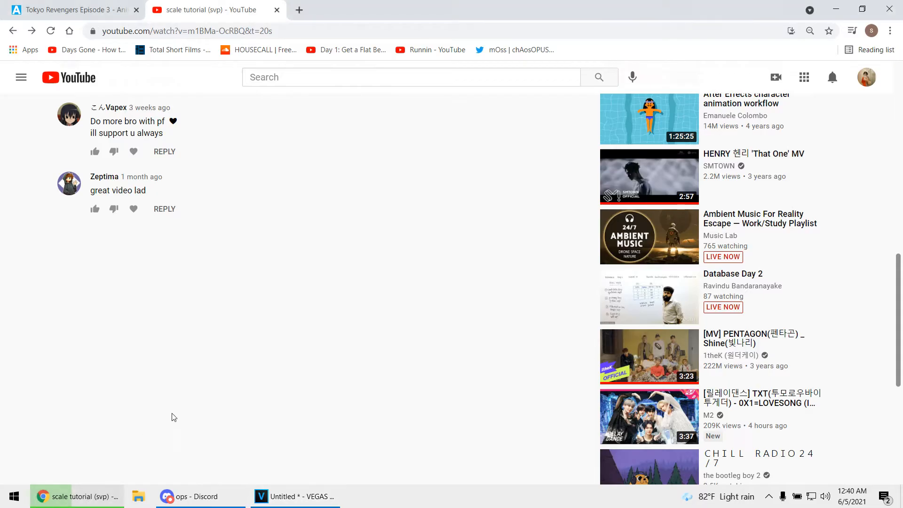
scroll(174, 417, "up", 10)
scroll(174, 417, "down", 4)
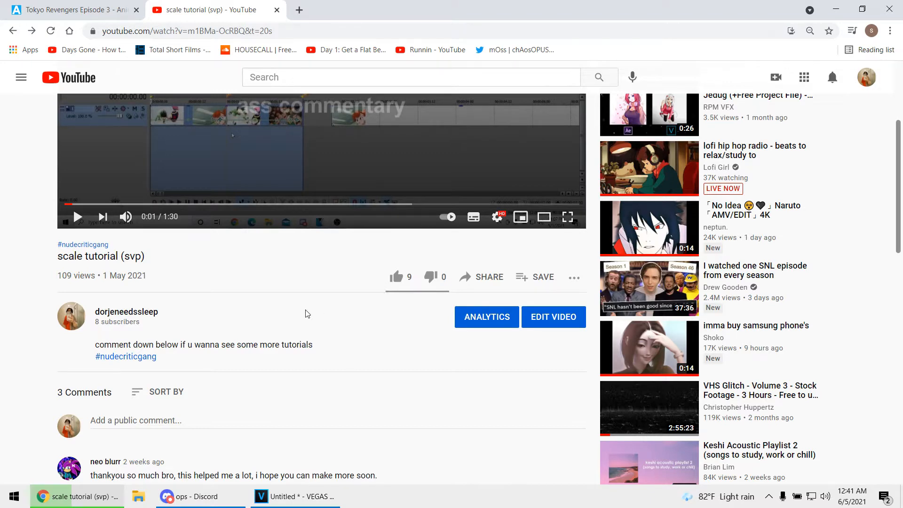
scroll(306, 314, "down", 4)
scroll(307, 314, "up", 8)
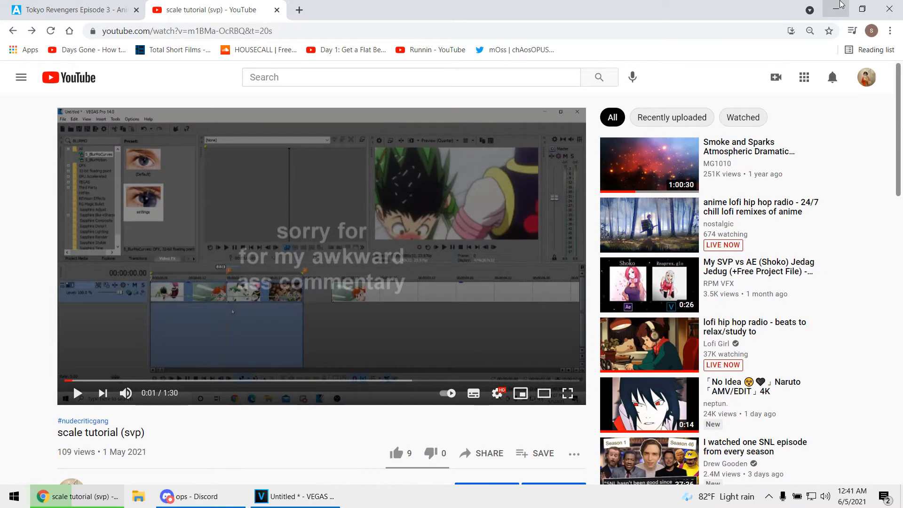
left_click(838, 7)
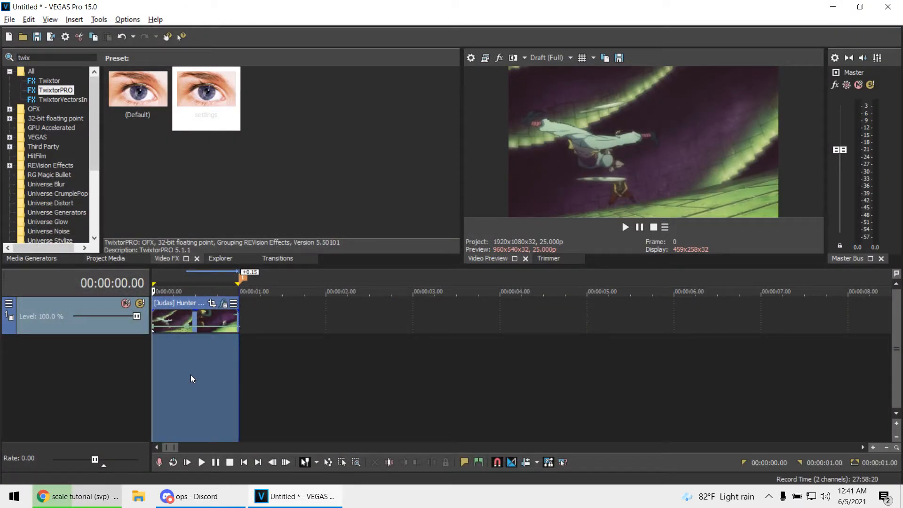
Play back the Hunter x Hunter clip on the timeline from its start several times.
left_click(190, 374)
key("space")
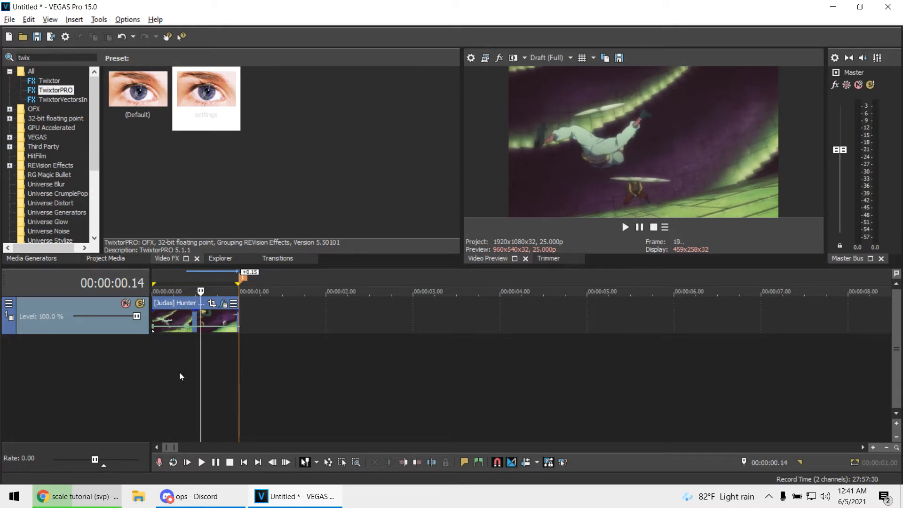
key("space")
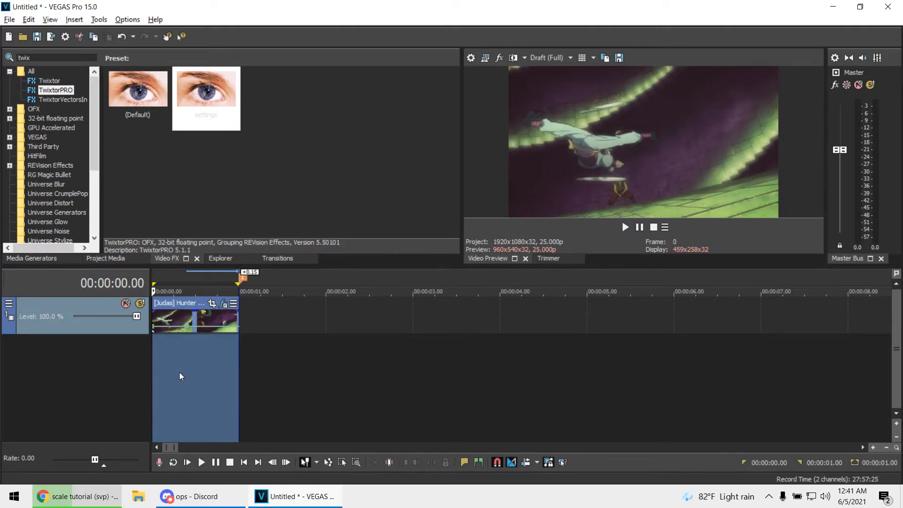
key("space")
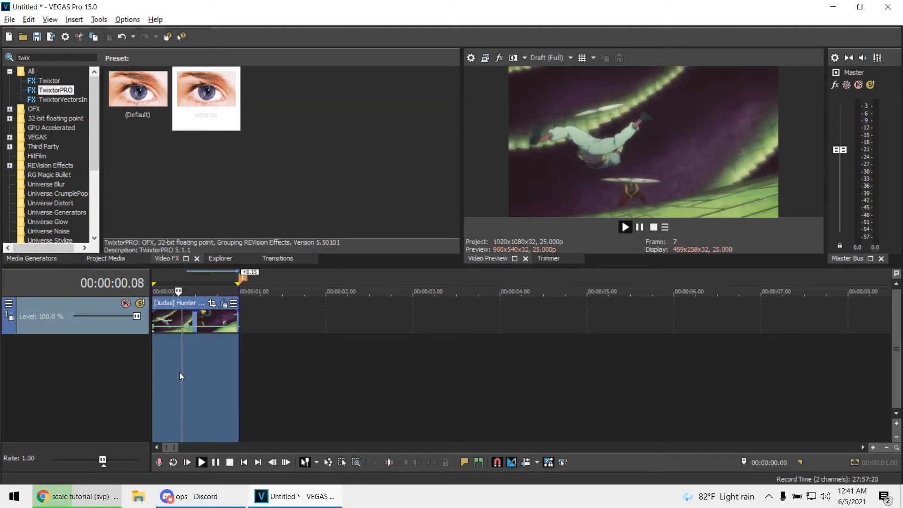
key("space")
key("space")
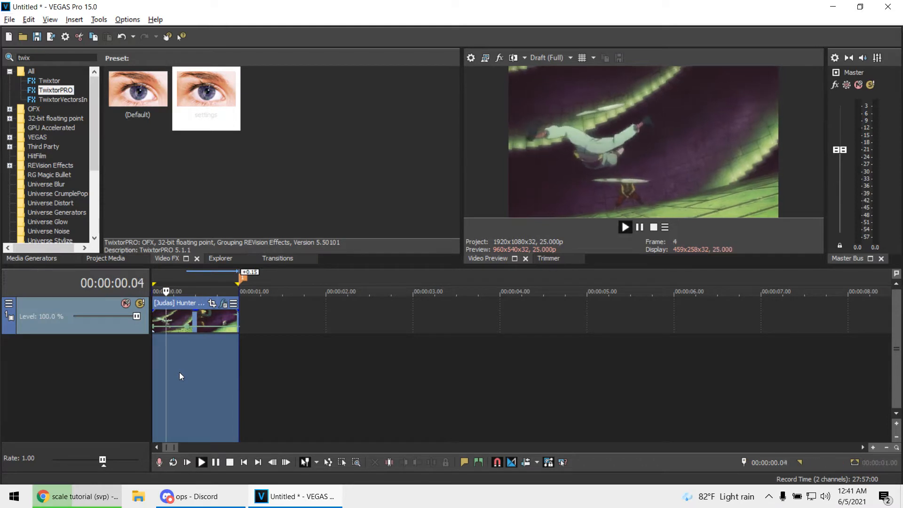
key("space")
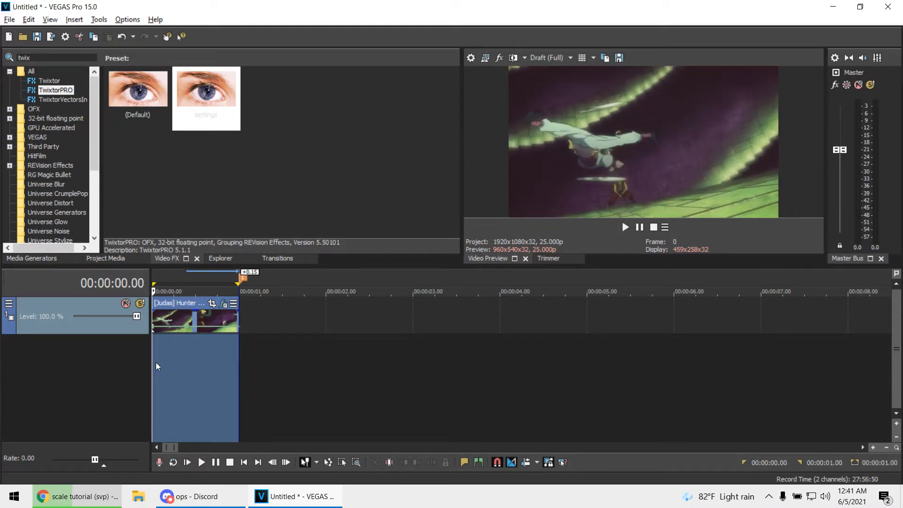
left_click(153, 362)
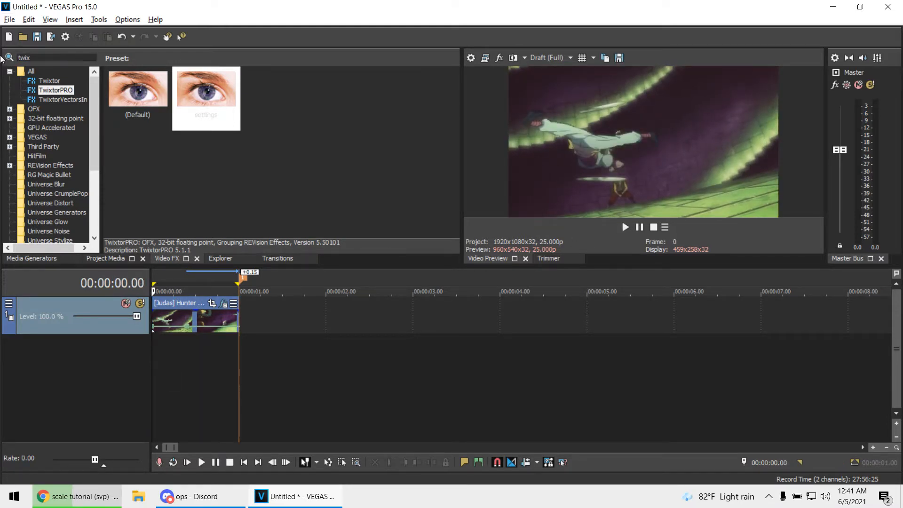
Find the S_WarpWaves effect with the search "warpwa" and apply its "dont let me go" preset to the timeline clip.
double_click(57, 59)
type("warpwa")
left_click(60, 82)
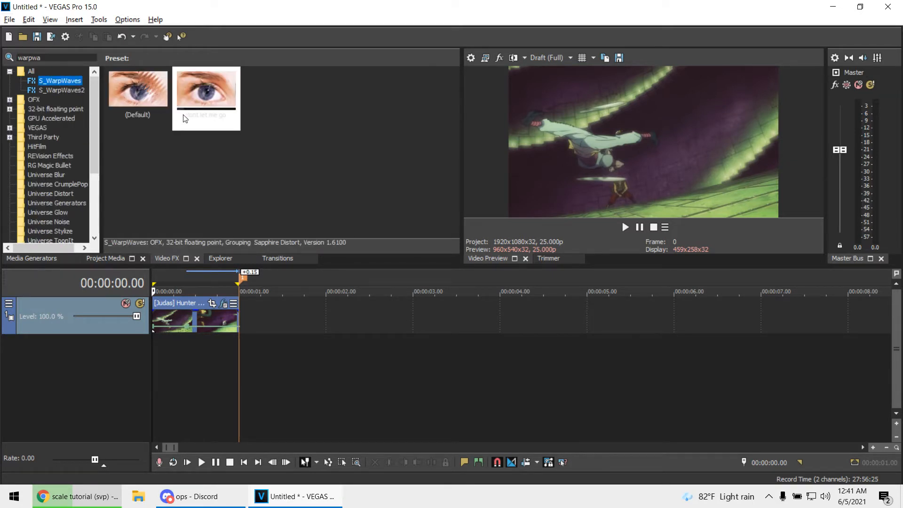
left_click(195, 114)
left_click_drag(205, 114, 196, 319)
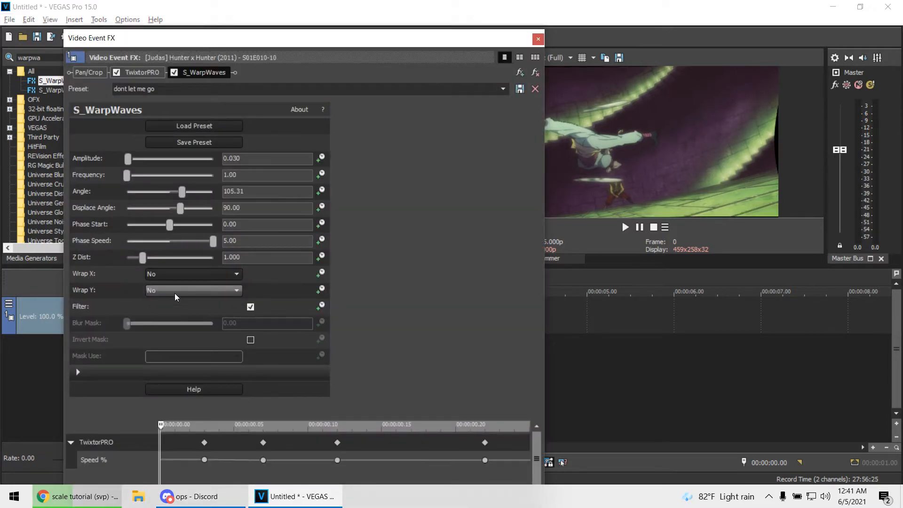
Set both Wrap X and Wrap Y of S_WarpWaves to Reflect.
left_click(161, 290)
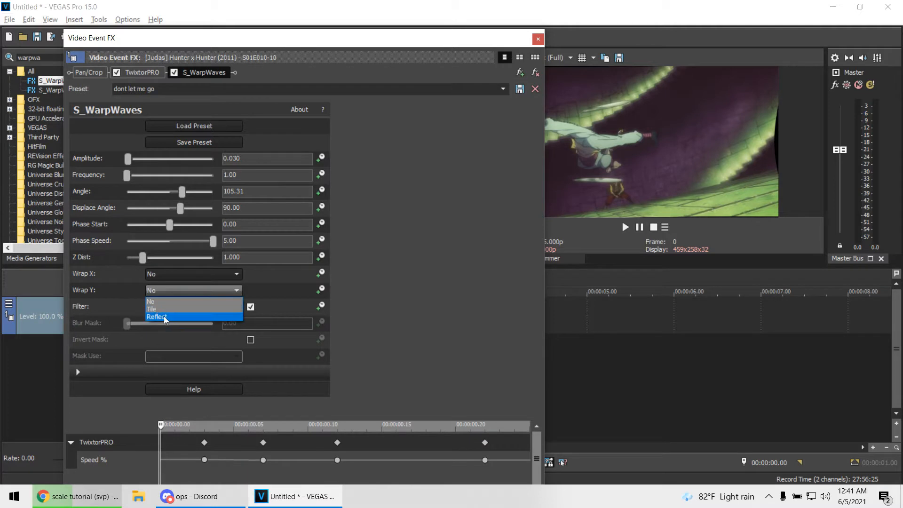
left_click(164, 316)
left_click(163, 275)
left_click(168, 299)
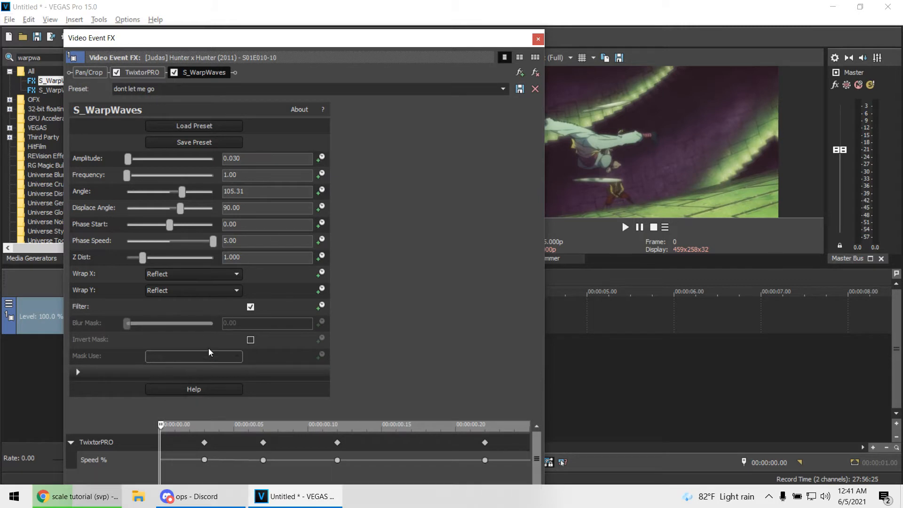
Enable animation for the S_WarpWaves Amplitude and add a keyframe with the value 0.005 at 00:00:00.05.
left_click(320, 158)
key("space")
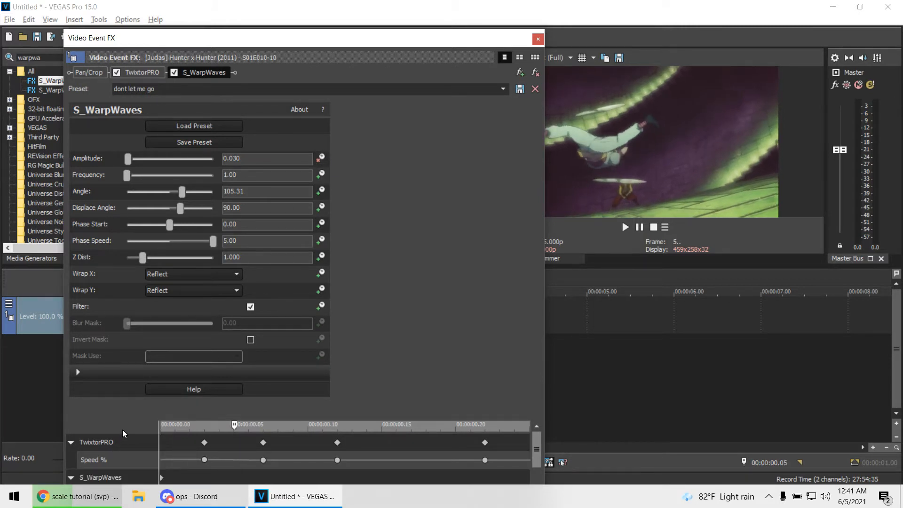
left_click(207, 158)
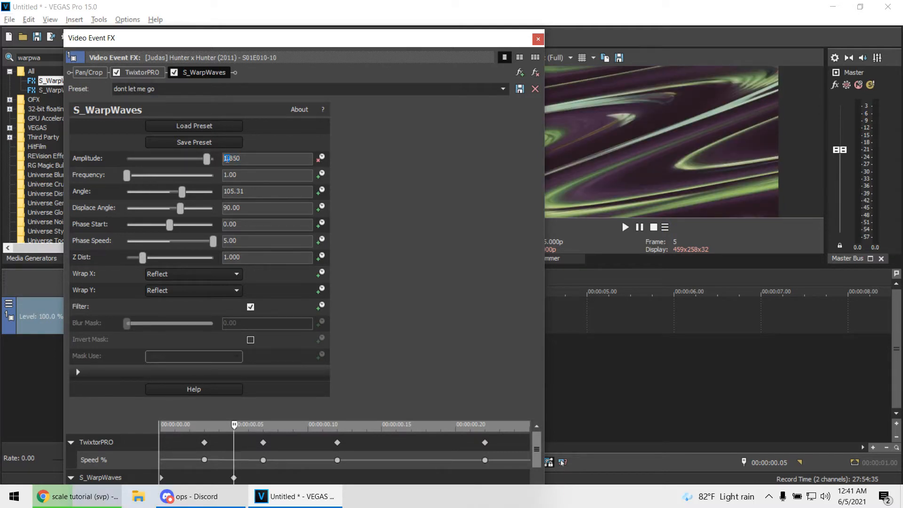
type("0.005")
key("Return")
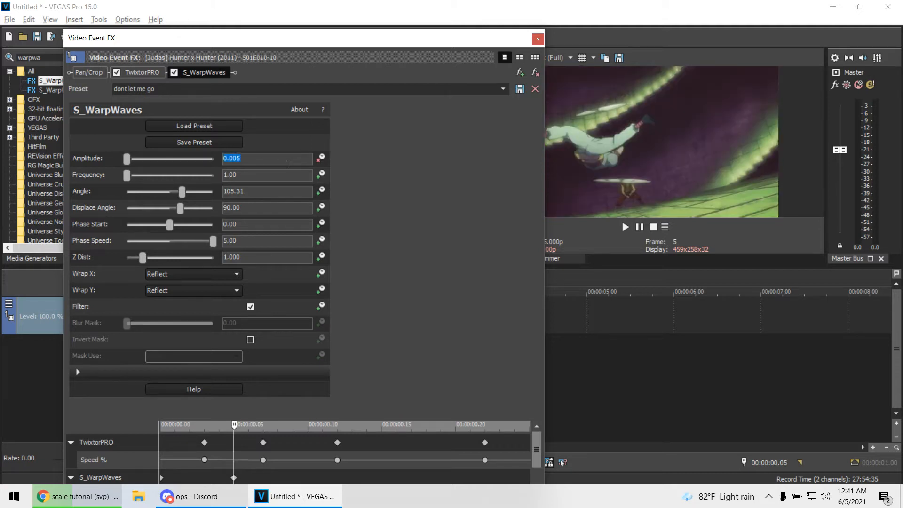
left_click(271, 164)
key("Return")
Add an Amplitude keyframe with the value 0 at the end of the clip, 00:00:01.00.
left_click_drag(235, 425, 514, 412)
left_click_drag(126, 159, 204, 160)
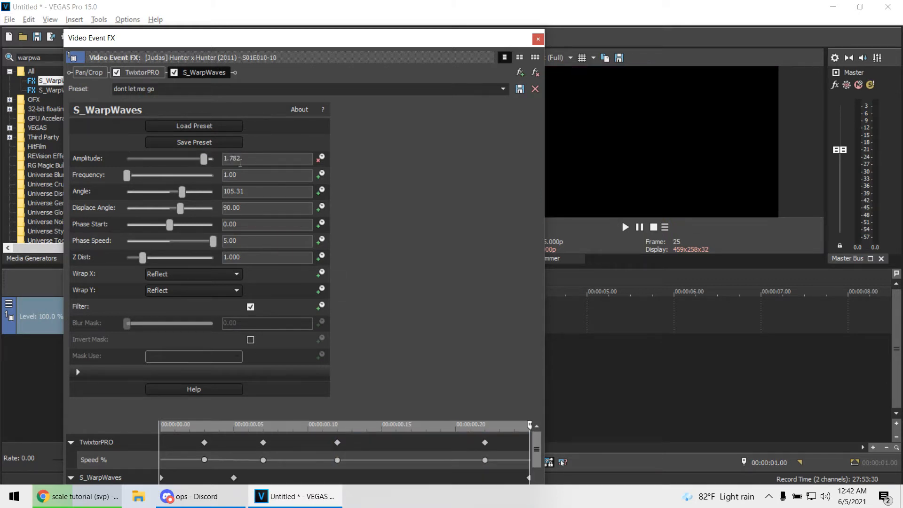
key("ctrl+a")
key("BackSpace")
type("0")
key("Return")
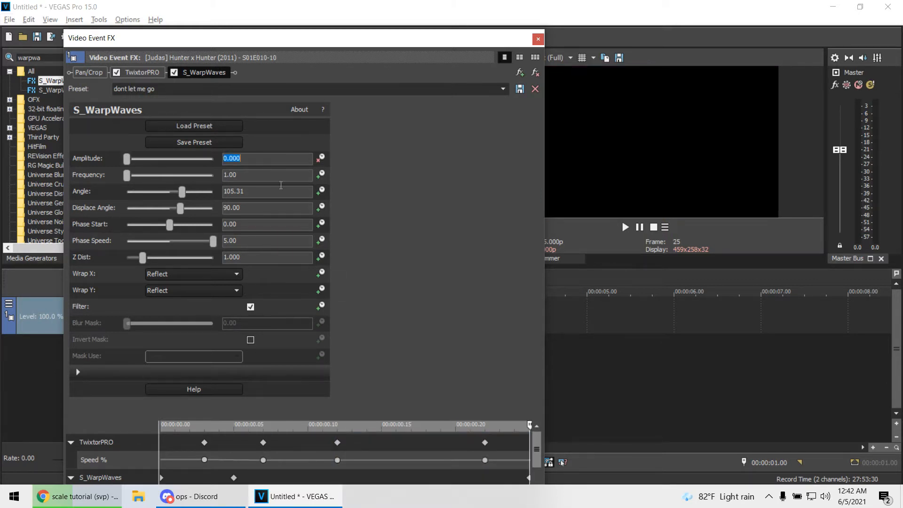
Set the Amplitude keyframe at the clip's start to 0.095, change that keyframe's interpolation type, and close the effect settings.
left_click_drag(530, 424, 138, 425)
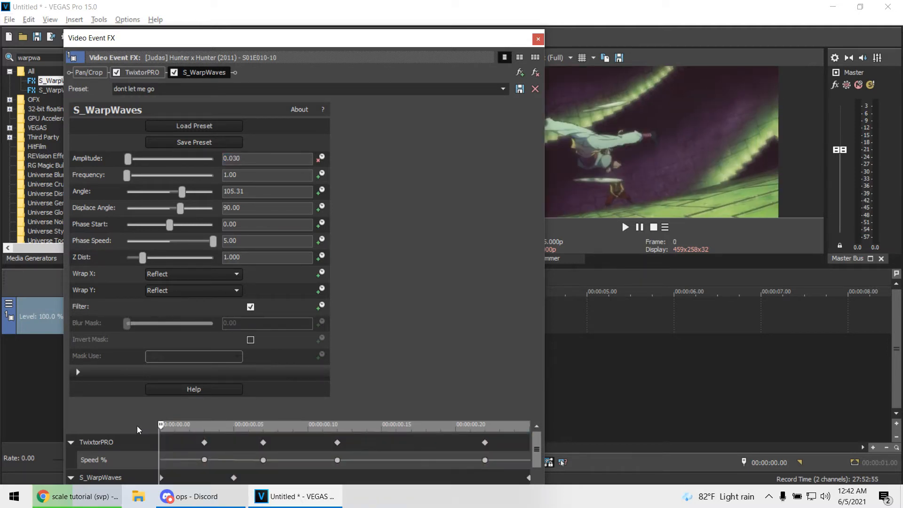
left_click_drag(130, 161, 132, 163)
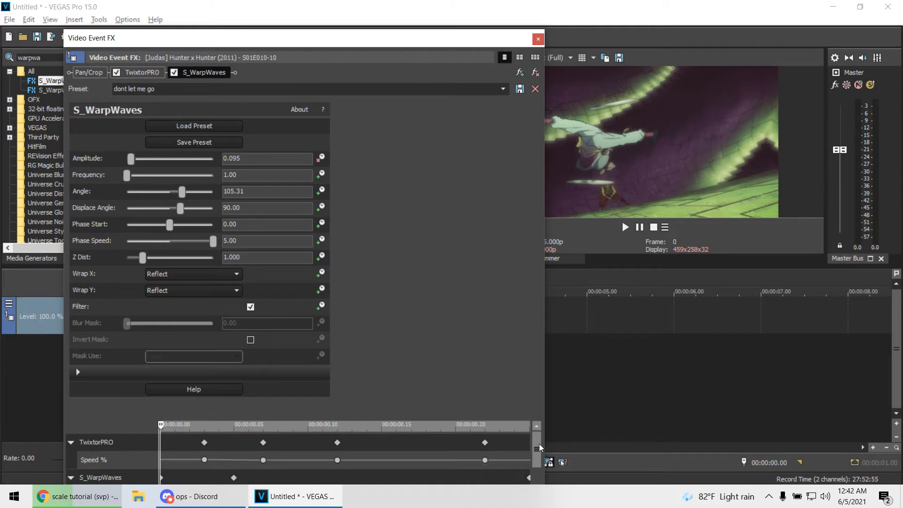
left_click(537, 466)
mouse_move(317, 34)
left_mouse_down()
mouse_move(316, 82)
mouse_move(314, 41)
left_mouse_up()
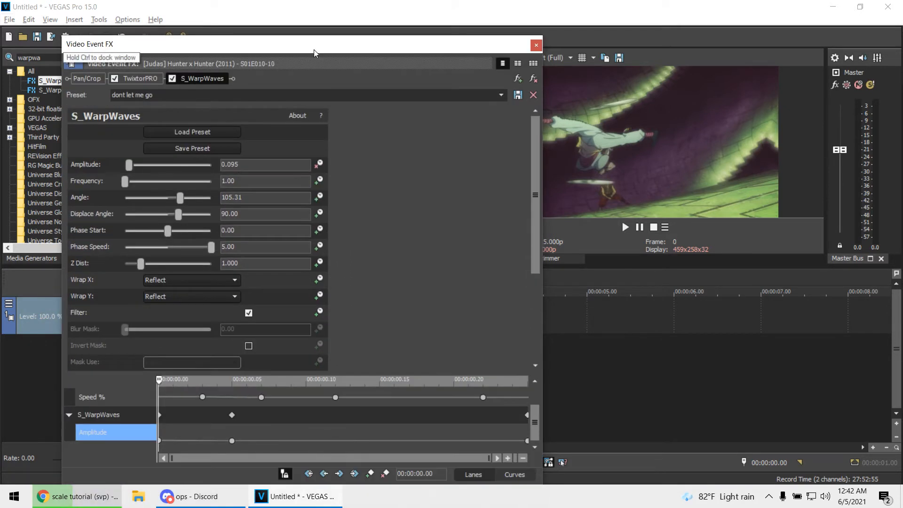
right_click(159, 441)
left_click(199, 362)
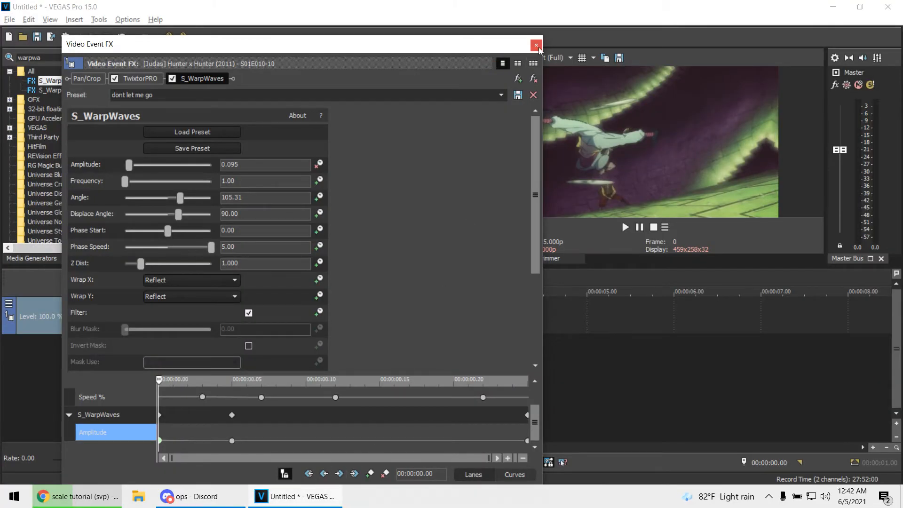
left_click(536, 45)
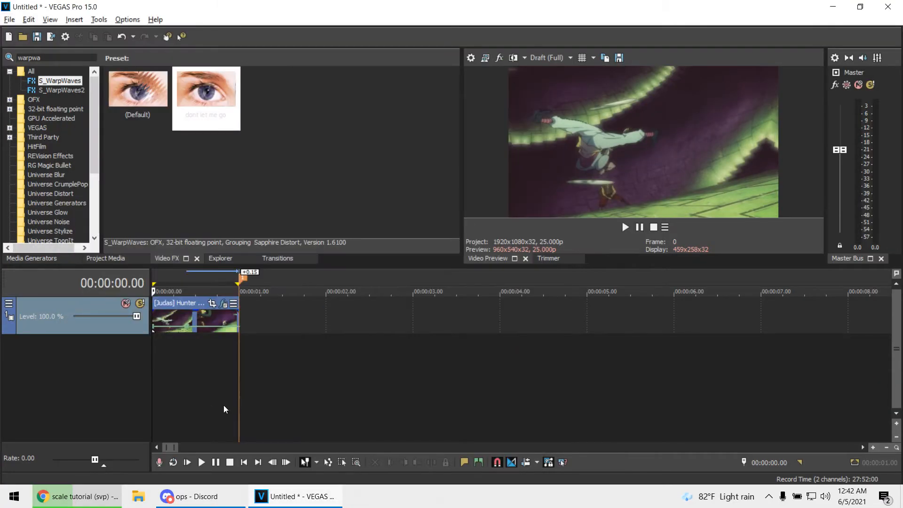
Render a RAM preview of the clip and play back the warp animation repeatedly.
key("shift+b")
key("space")
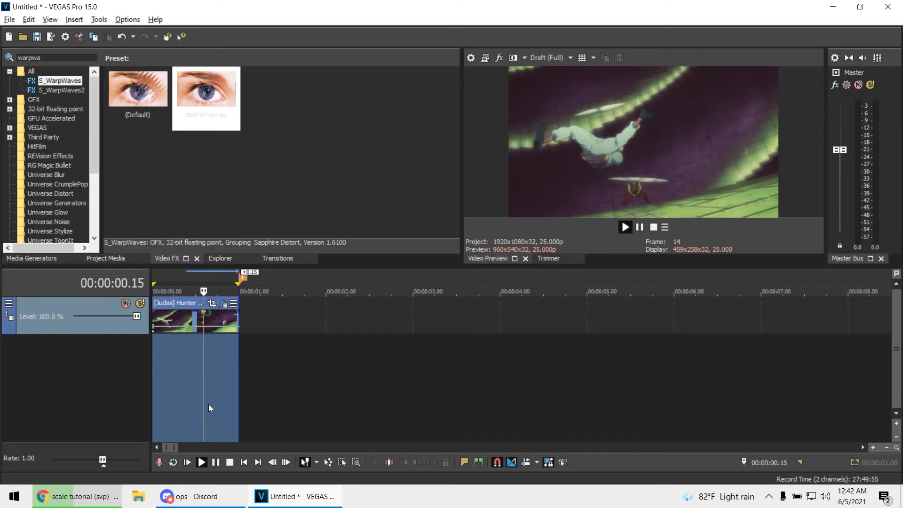
key("space")
key("space")
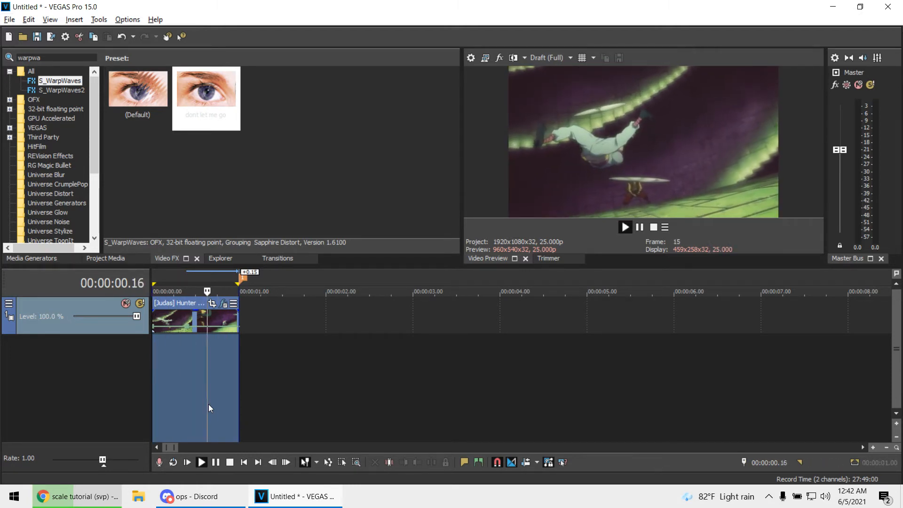
key("space")
key("space")
key("space")
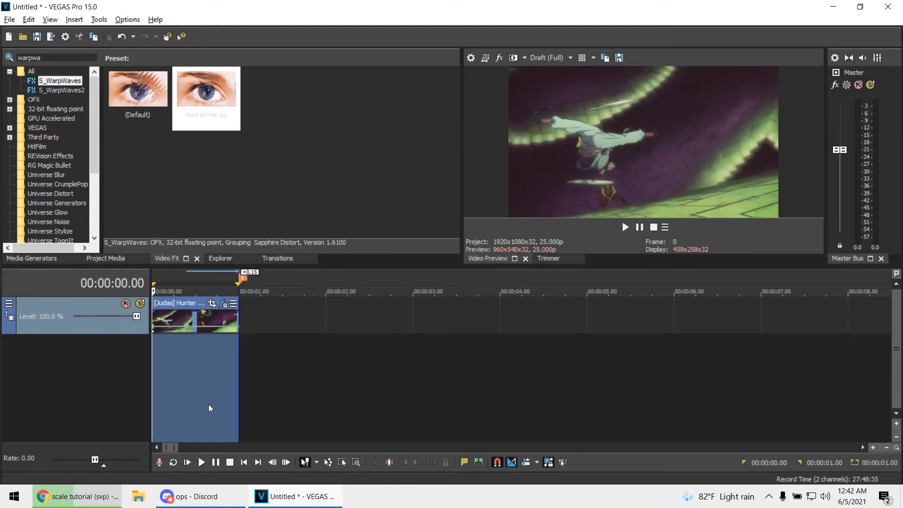
left_click(156, 364)
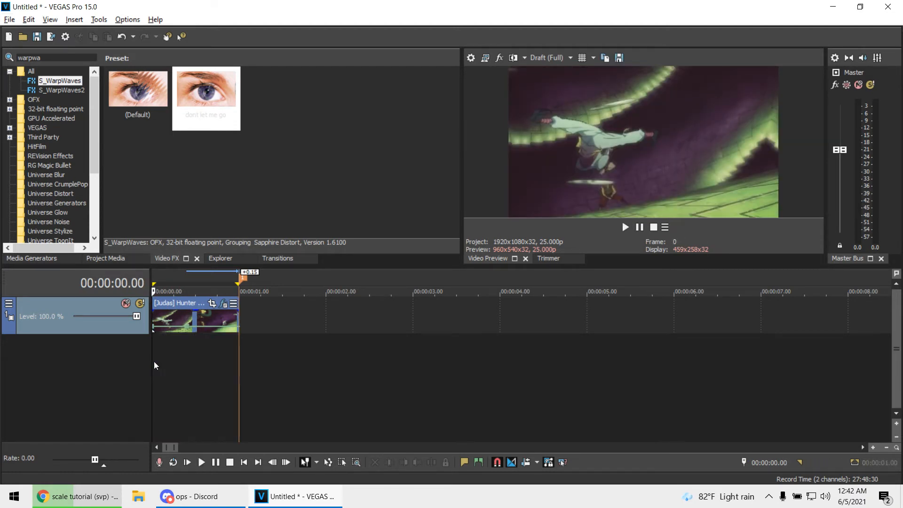
Find the S_BlurMoCurves effect with the search "blurmo" and apply its "settings" preset to the clip.
double_click(37, 58)
type("blurmo")
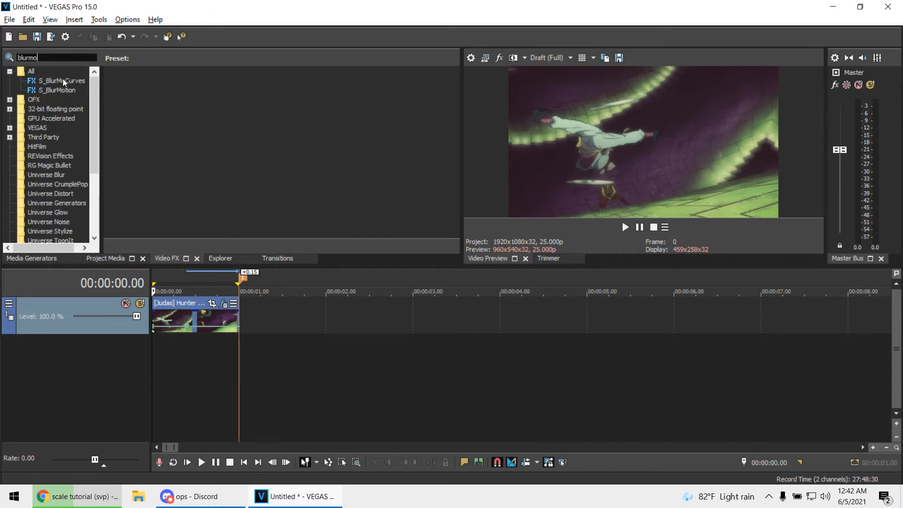
left_click(63, 79)
left_click_drag(187, 101, 194, 331)
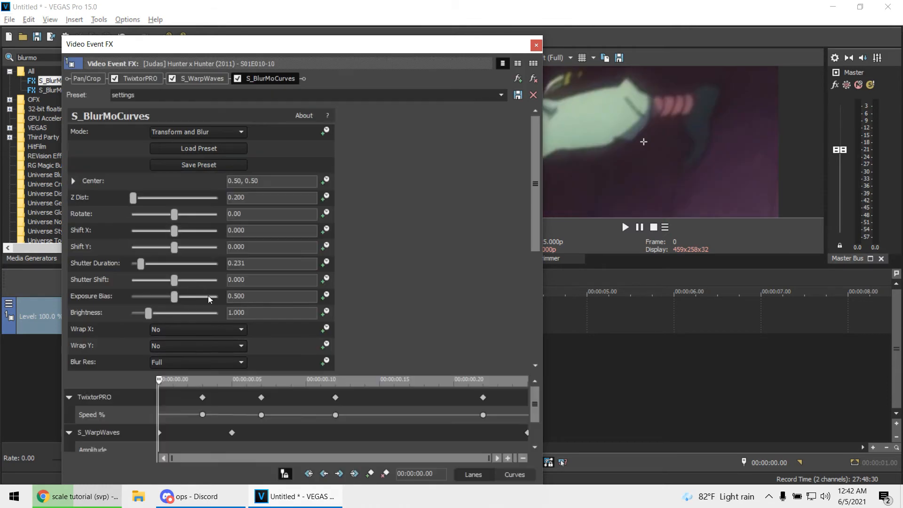
Set the S_BlurMoCurves Shutter Duration to 0 and the Z Dist at the clip's start to 0.4.
double_click(265, 267)
type("-")
key("Return")
left_click_drag(133, 197, 202, 198)
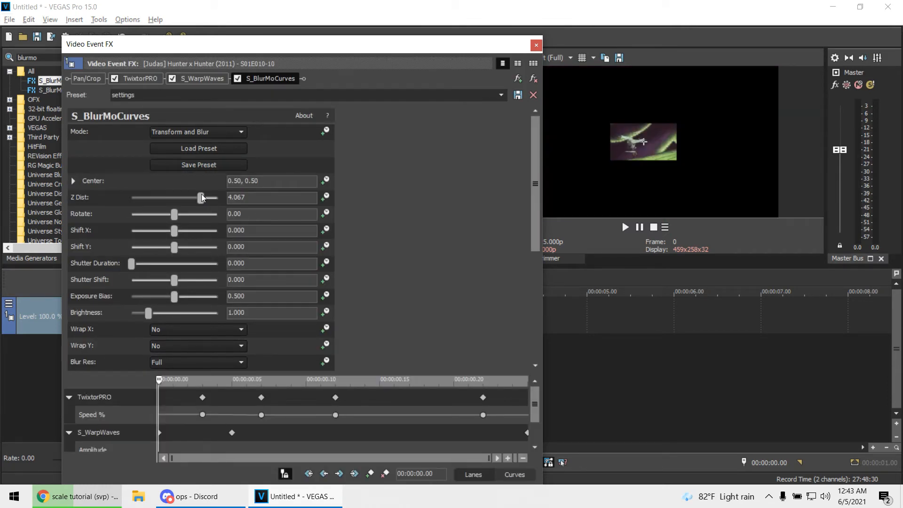
left_click_drag(263, 202, 235, 200)
type(".4")
key("Return")
Animate Z Dist with keyframes of 0.9 at 00:00:00.03 and 1.000 at the clip's end, and close the effect settings.
left_click(133, 385)
key("Right")
key("Right")
key("Right")
mouse_move(250, 198)
left_mouse_down()
mouse_move(205, 201)
mouse_move(241, 204)
left_mouse_up()
left_click(205, 200)
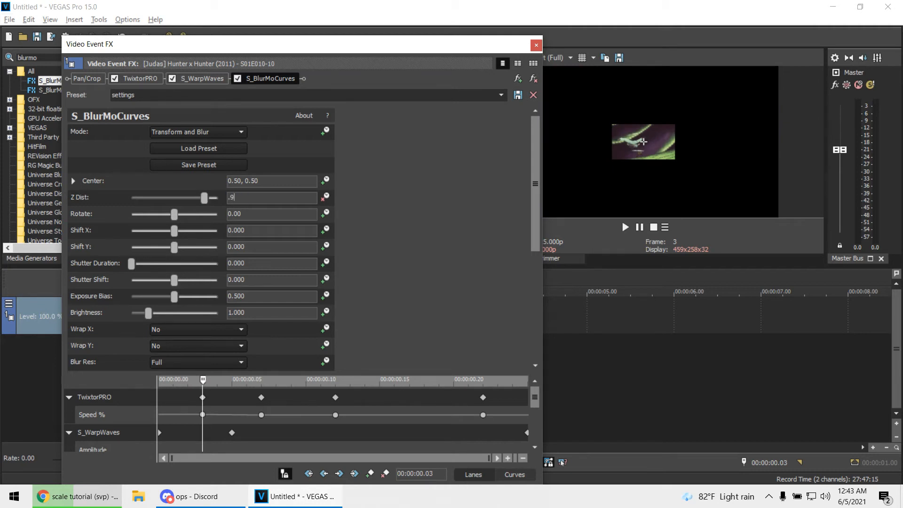
type(".9")
key("Return")
left_click_drag(202, 378, 526, 379)
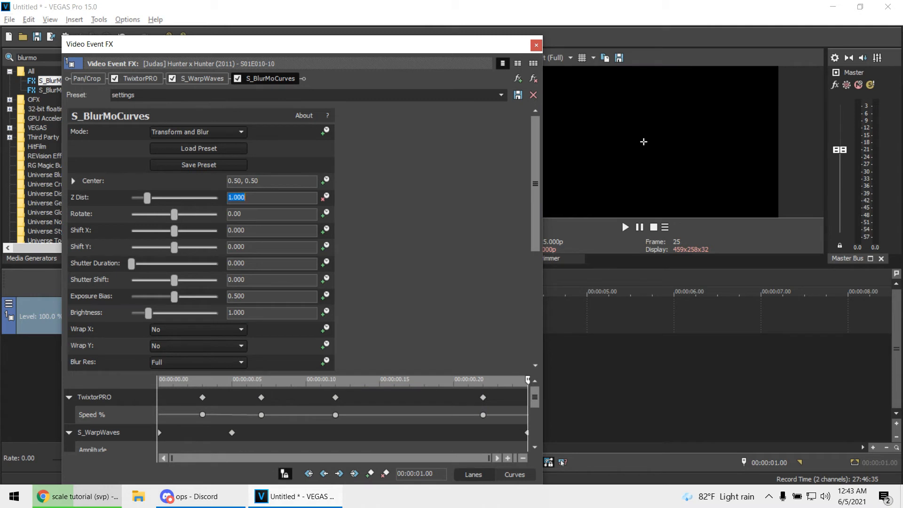
left_click(536, 44)
Select the clip's time range and play it from the start to preview the scale animation.
left_click(196, 377)
double_click(197, 377)
key("w")
key("space")
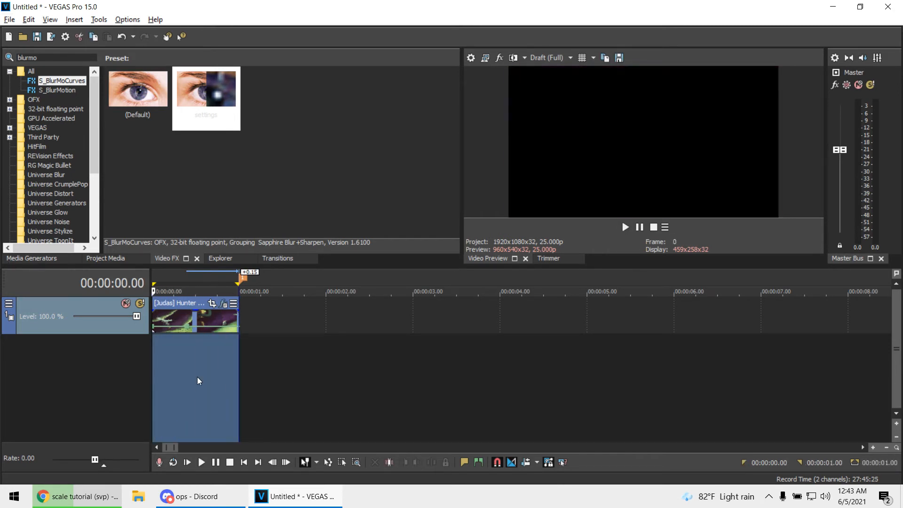
key("space")
left_click(154, 365)
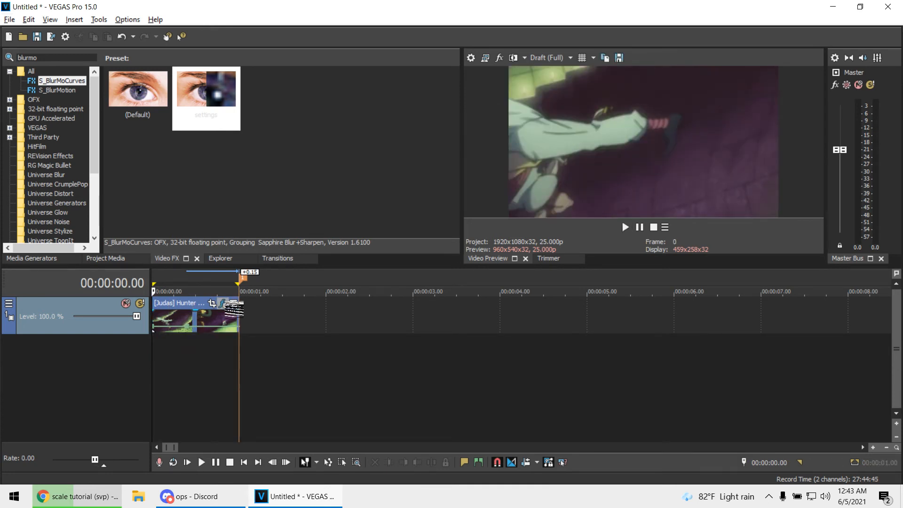
Remove the S_BlurMoCurves effect from the clip's effect chain and close the effect settings.
left_click(224, 303)
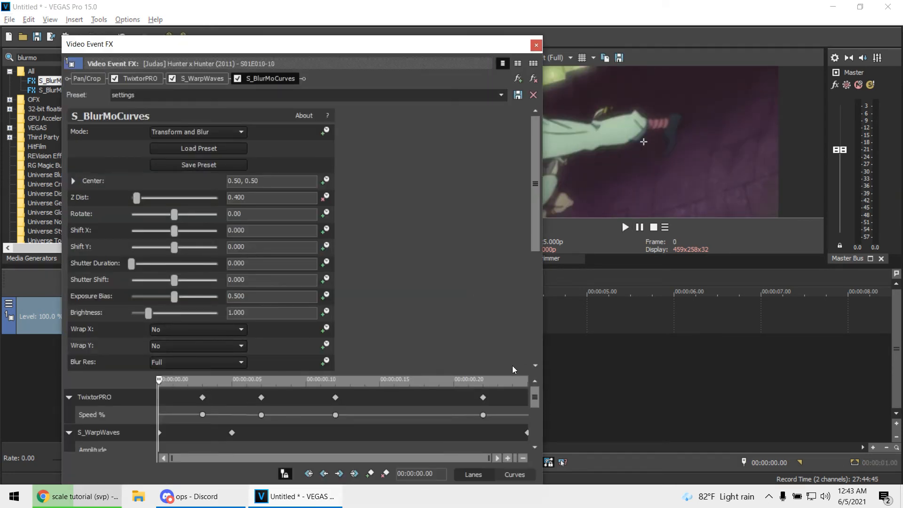
left_click(533, 79)
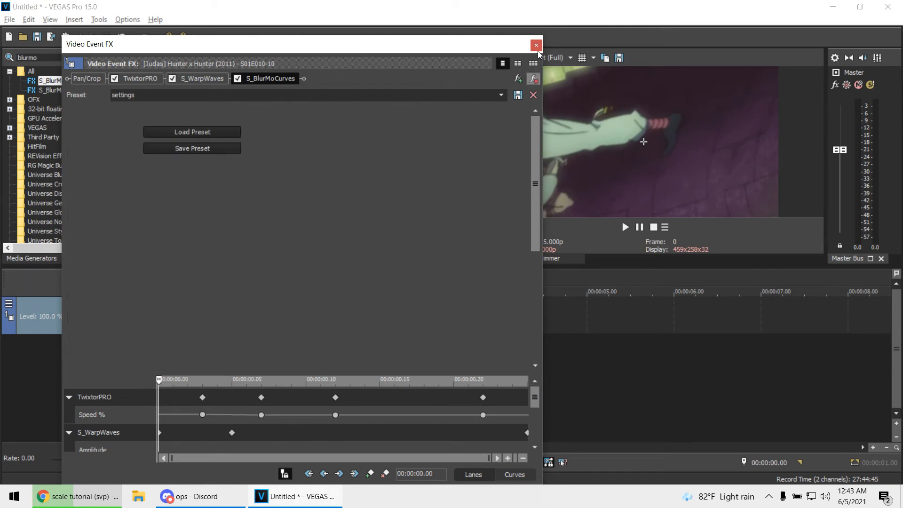
left_click(537, 46)
Select the clip's time range and play it several times to preview the warp without the scale effect.
double_click(229, 392)
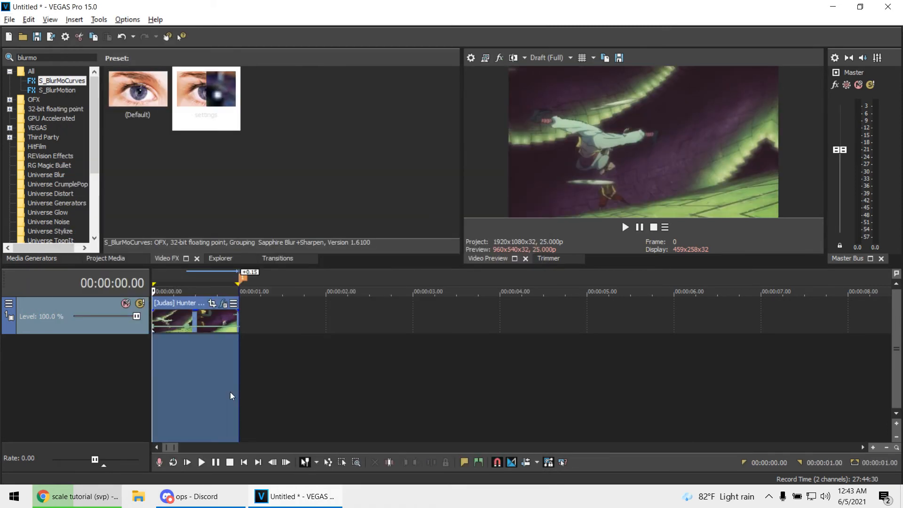
key("space")
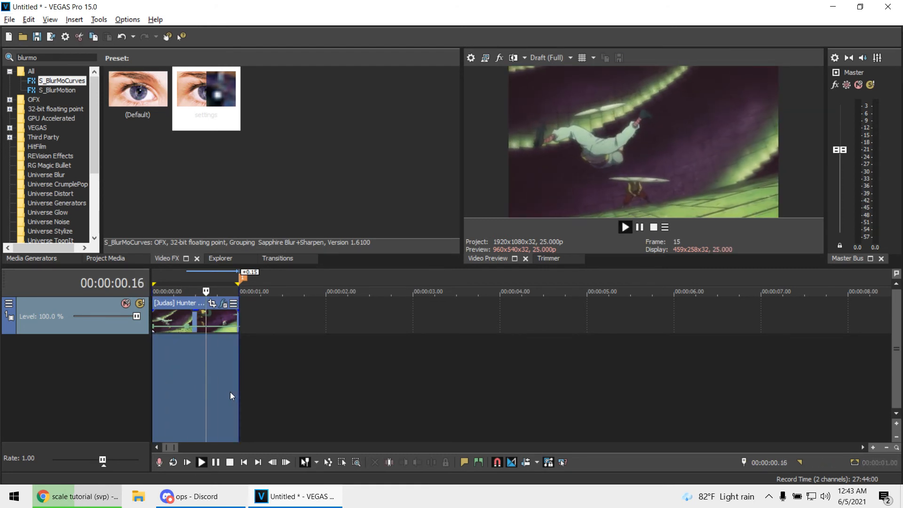
key("space")
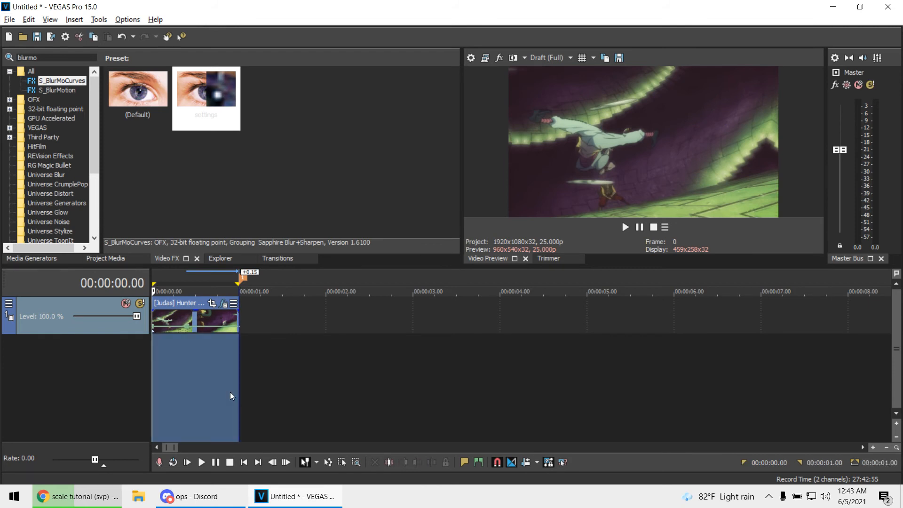
key("space")
key("space")
key("space")
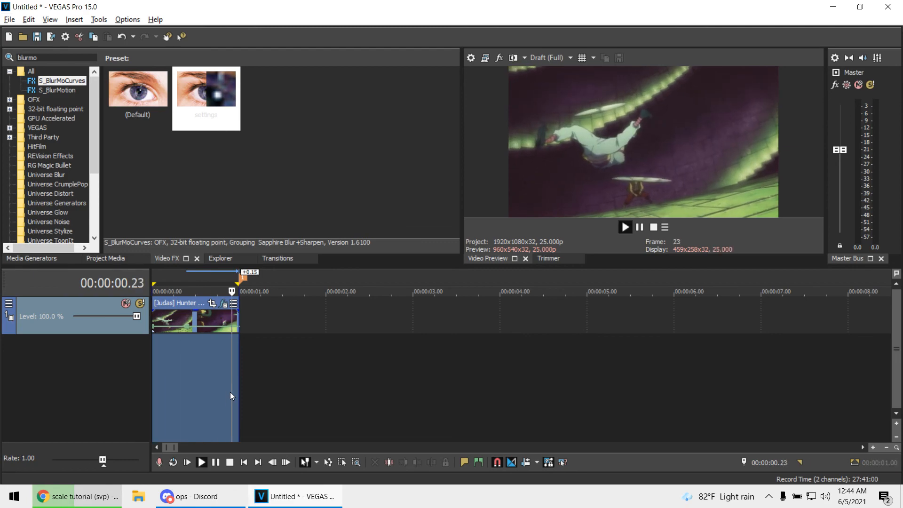